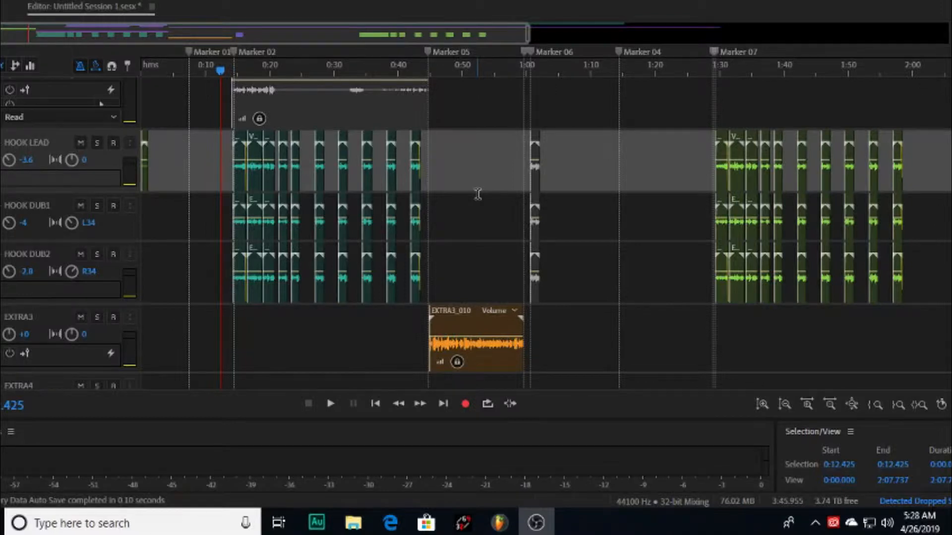
Open the keyboard shortcuts editor, search for "copy" and check the shortcuts of Copy and Copy to New
{"action": "left_click", "coordinate": [14, 1]}
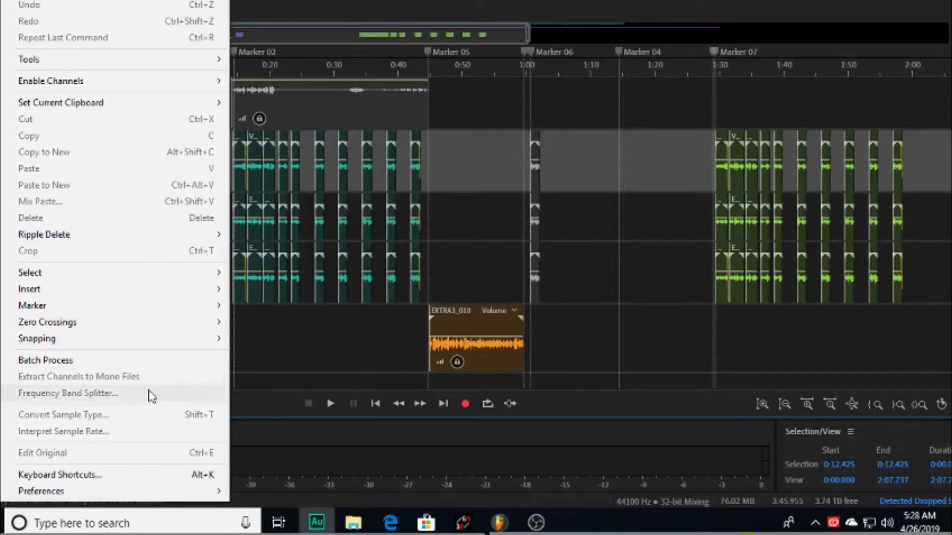
{"action": "left_click", "coordinate": [183, 474]}
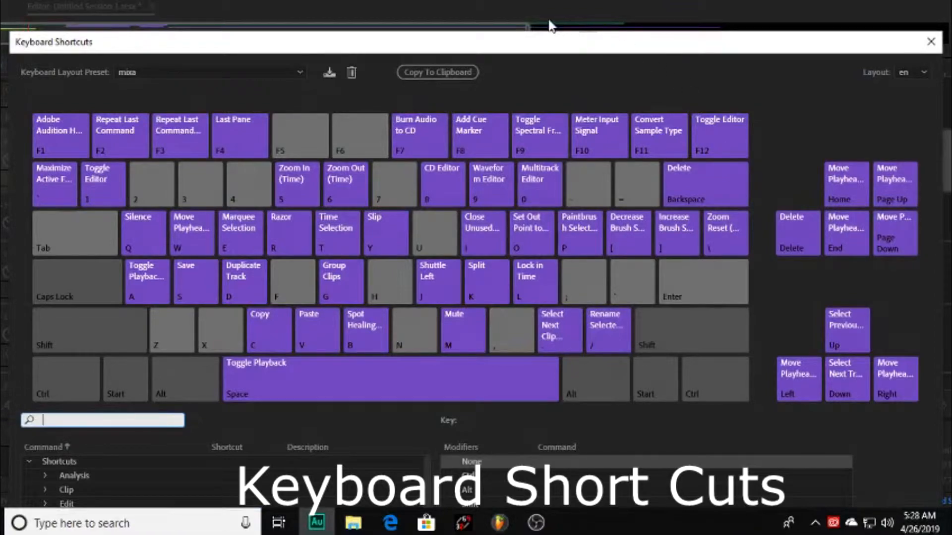
{"action": "left_click_drag", "start_coordinate": [573, 40], "coordinate": [591, 0]}
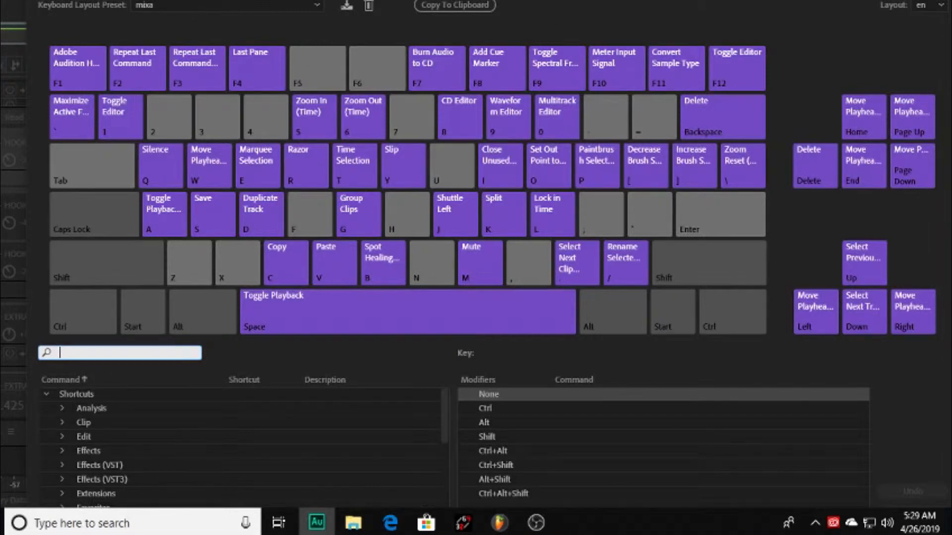
{"action": "type", "text": "copy"}
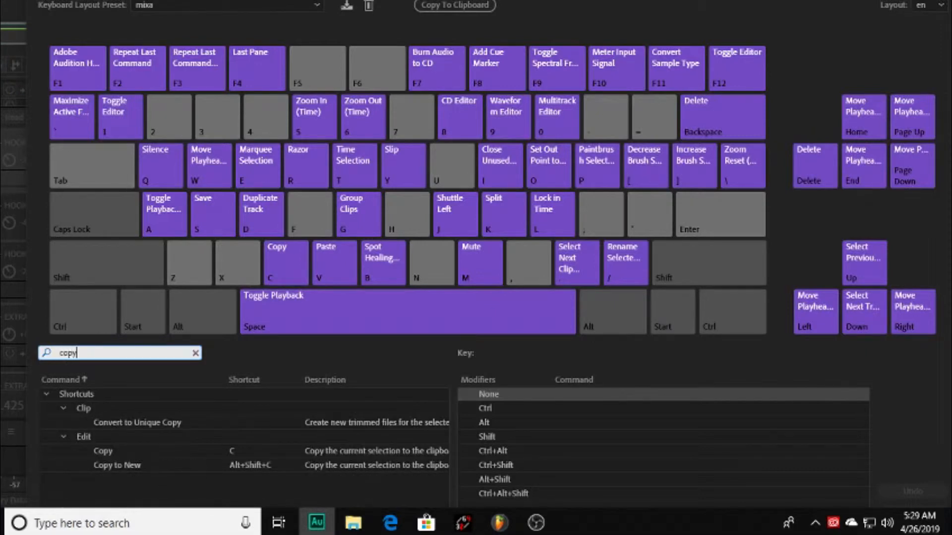
{"action": "left_click", "coordinate": [242, 450]}
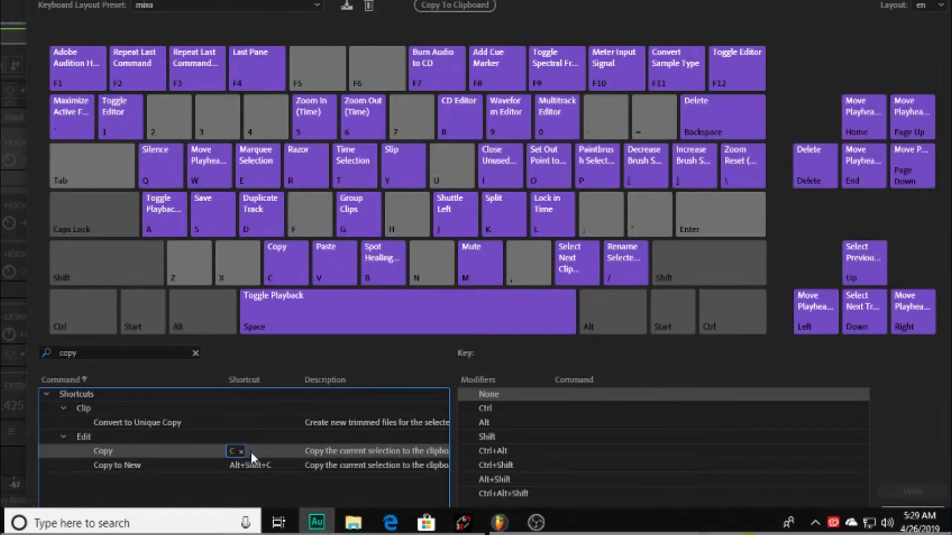
{"action": "left_click", "coordinate": [224, 464]}
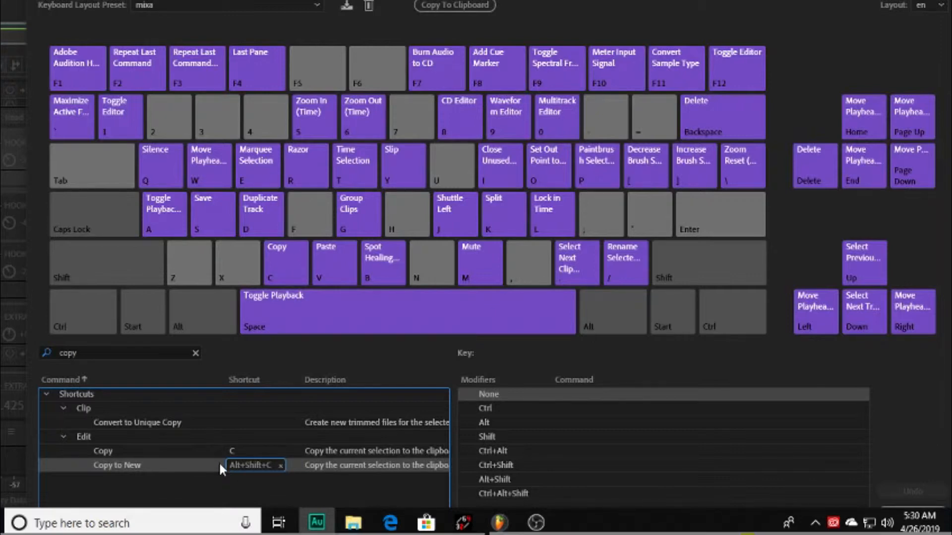
Find the Paste command by searching for "paste", remove its shortcut and assign the V key to it again
{"action": "left_click", "coordinate": [196, 353]}
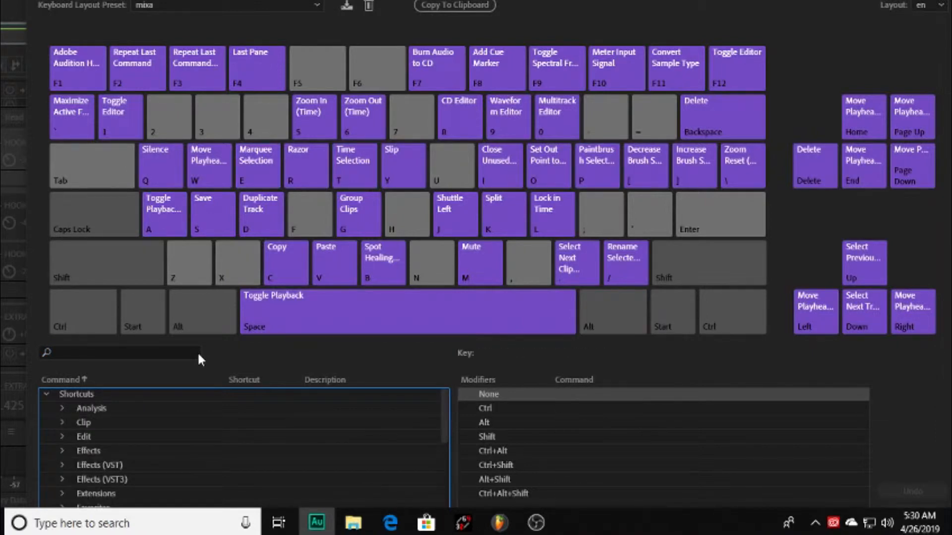
{"action": "left_click", "coordinate": [177, 352]}
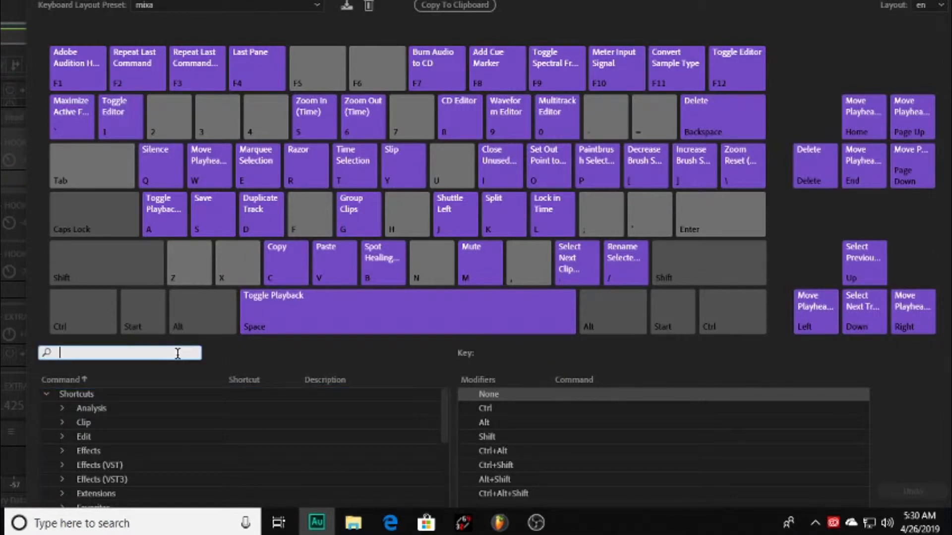
{"action": "type", "text": "psd"}
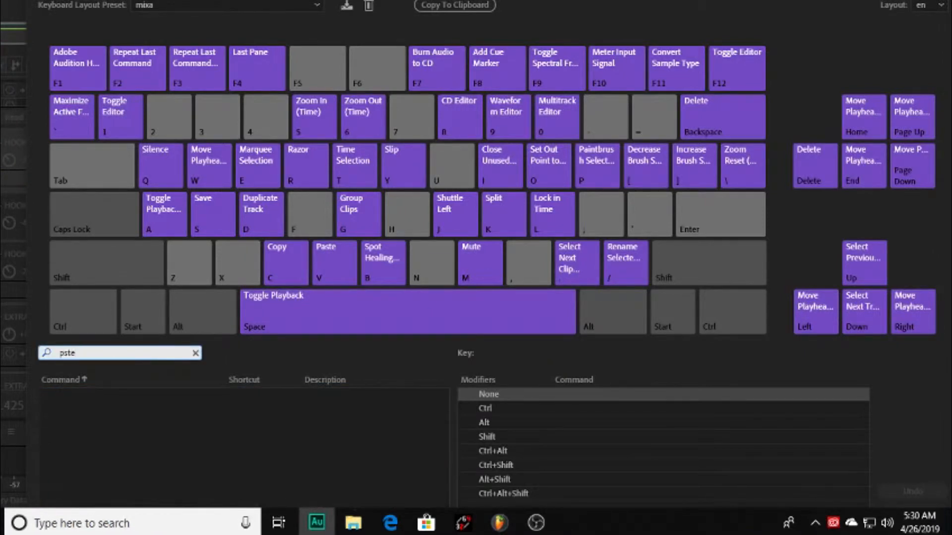
{"action": "key", "text": "BackSpace"}
{"action": "key", "text": "BackSpace"}
{"action": "type", "text": "as"}
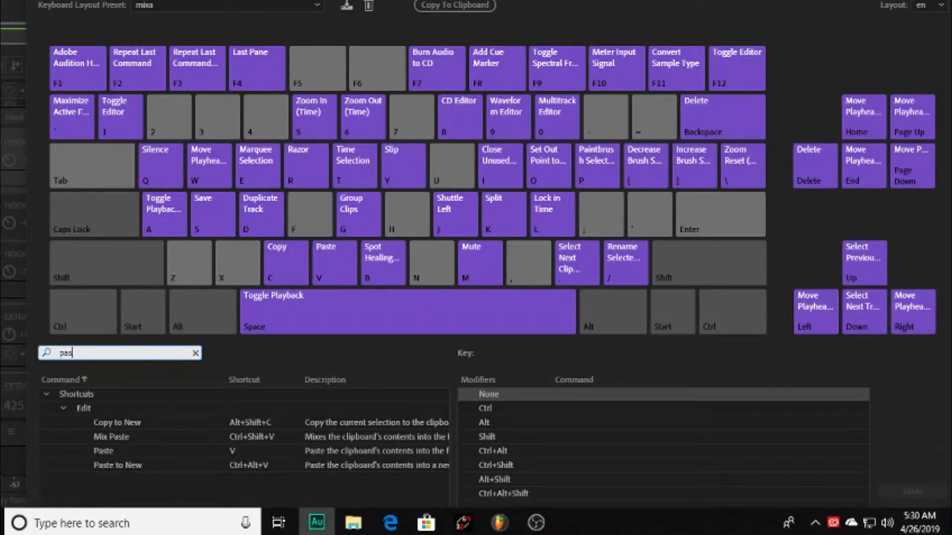
{"action": "type", "text": "te"}
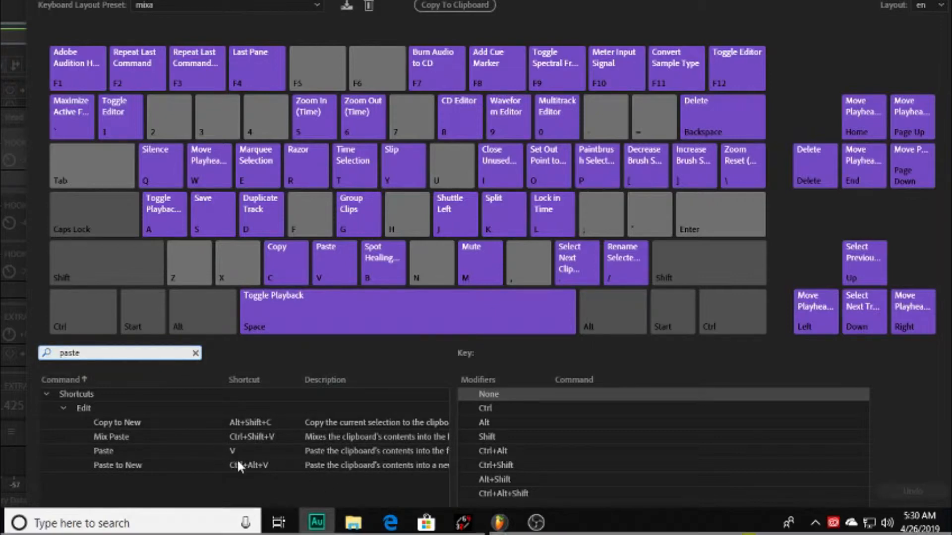
{"action": "left_click", "coordinate": [218, 450]}
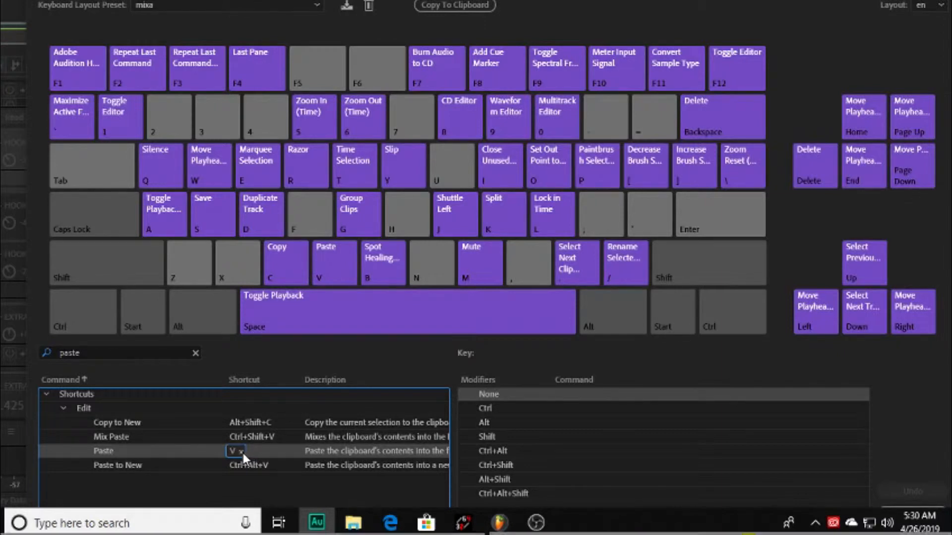
{"action": "left_click", "coordinate": [240, 451]}
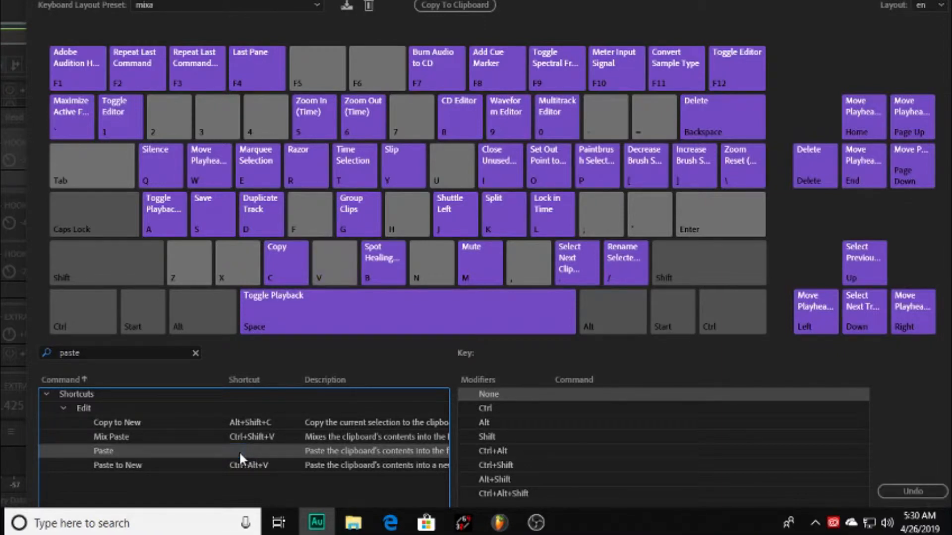
{"action": "key", "text": "v"}
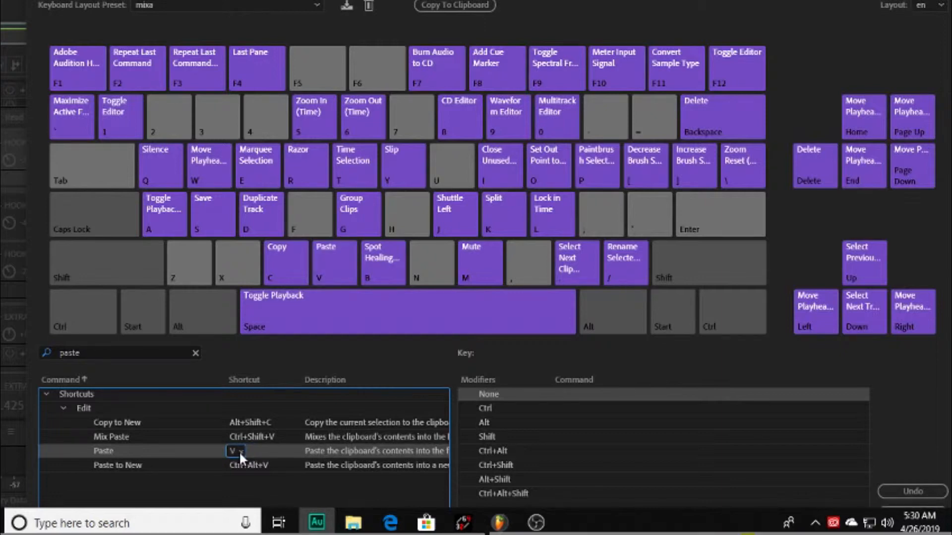
Check the shortcut assigned to the Mix Paste command
{"action": "left_click", "coordinate": [203, 439]}
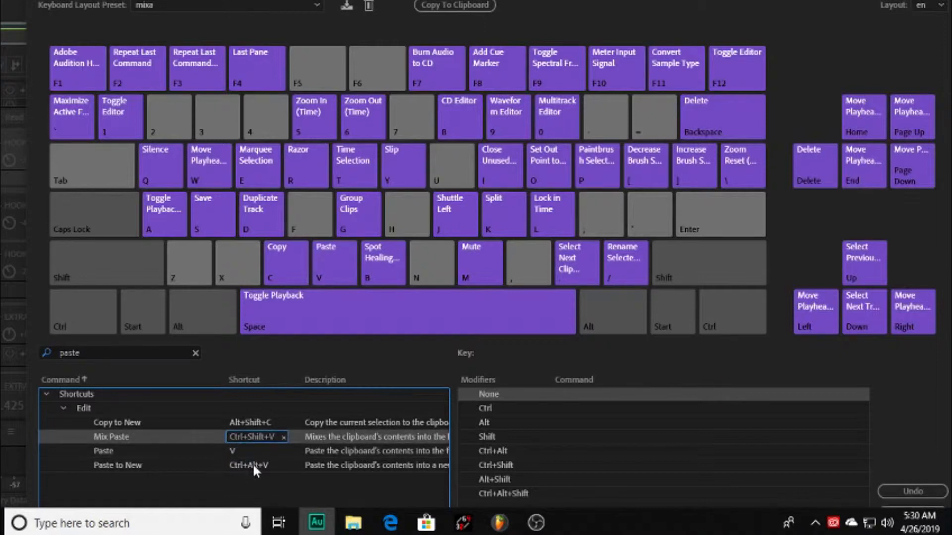
{"action": "left_click", "coordinate": [275, 477]}
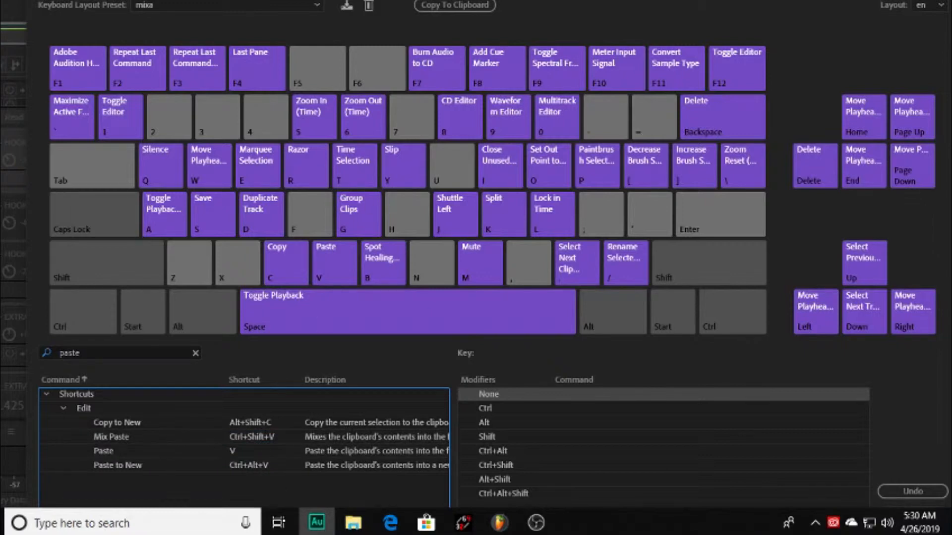
{"action": "scroll", "coordinate": [276, 481], "scroll_direction": "down", "scroll_amount": 1}
{"action": "left_click_drag", "start_coordinate": [446, 0], "coordinate": [464, 8]}
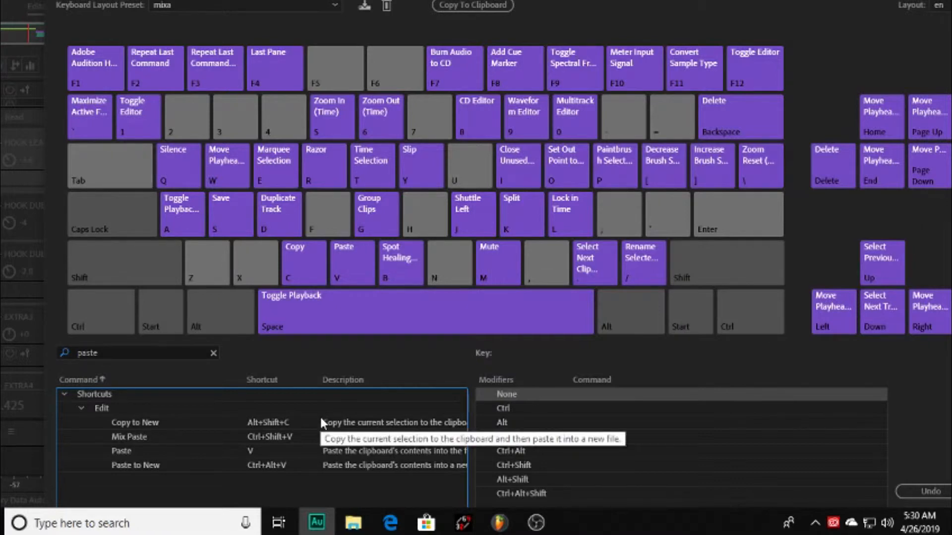
Search the shortcut commands for "close unus" and check the shortcut of Close Unused Media
{"action": "left_click", "coordinate": [213, 352]}
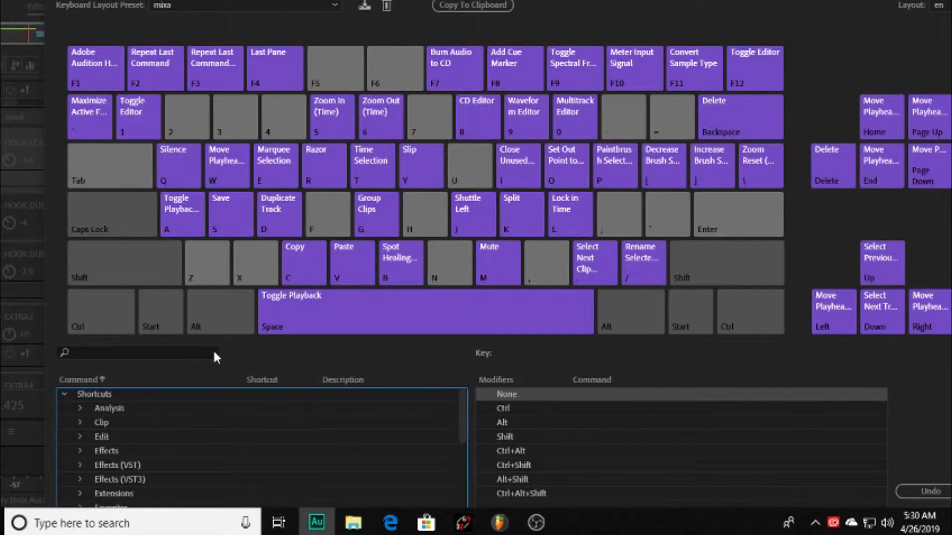
{"action": "key", "text": "e"}
{"action": "left_click", "coordinate": [174, 351]}
{"action": "type", "text": "cl"}
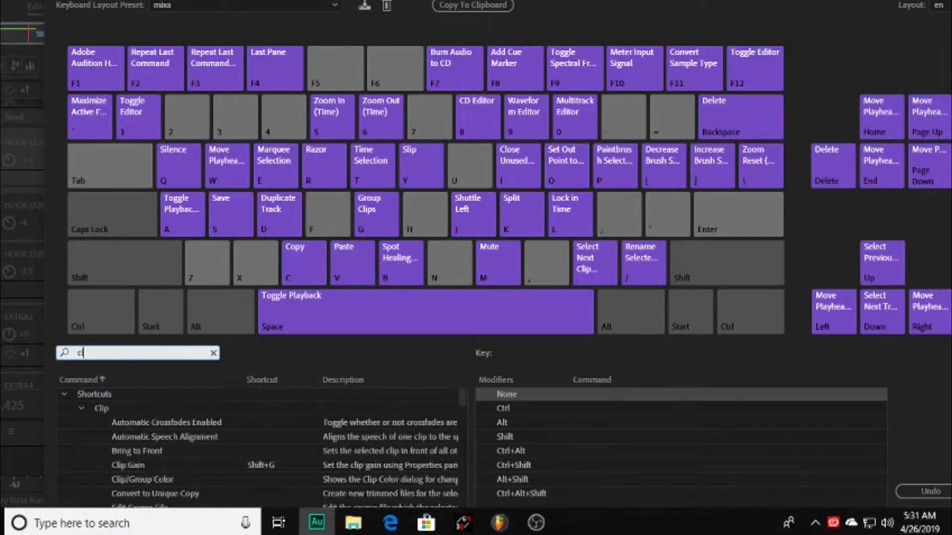
{"action": "type", "text": "ose un"}
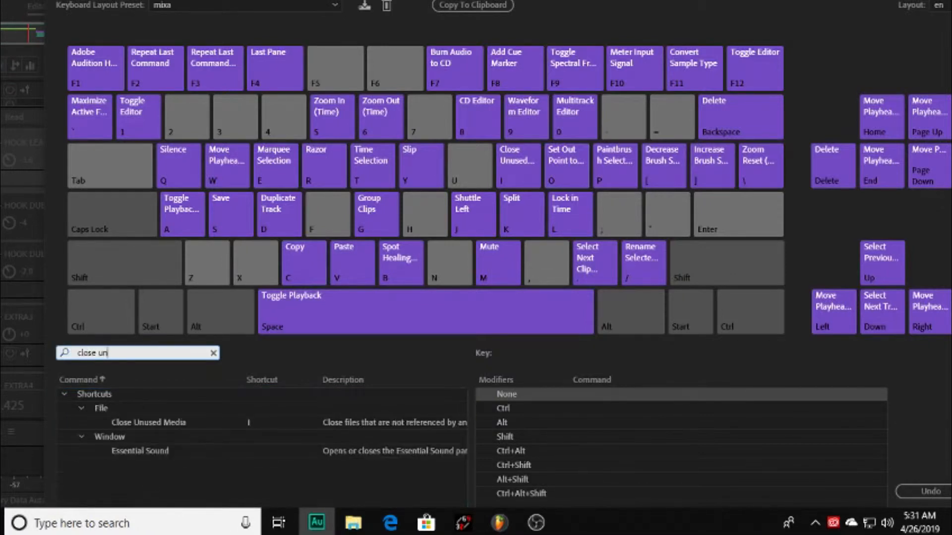
{"action": "type", "text": "us"}
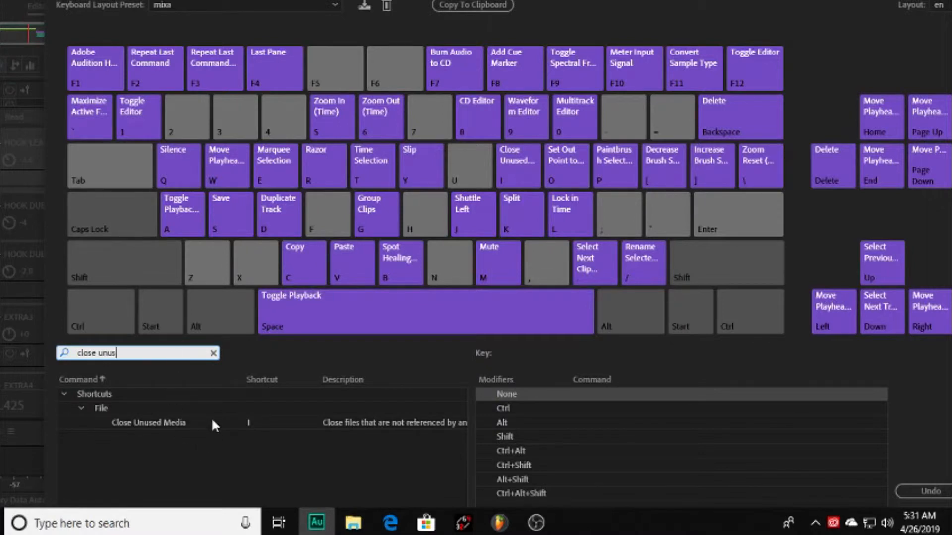
{"action": "left_click", "coordinate": [281, 425]}
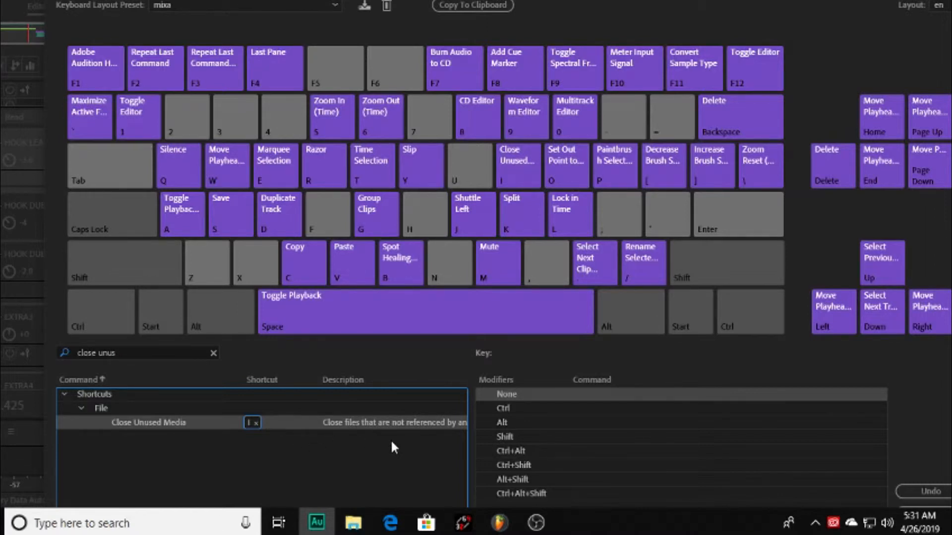
Clear the command search and close the keyboard shortcuts editor
{"action": "left_click", "coordinate": [213, 353]}
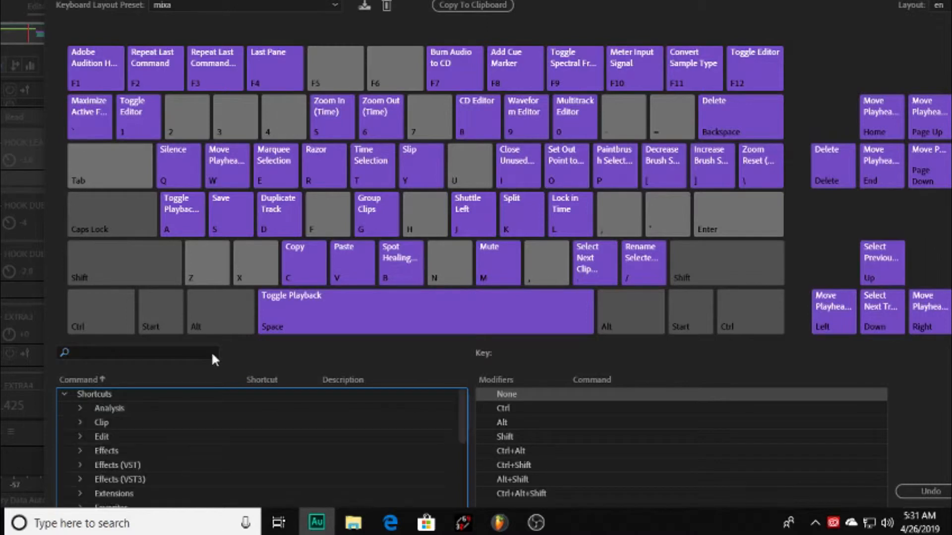
{"action": "left_click", "coordinate": [198, 352]}
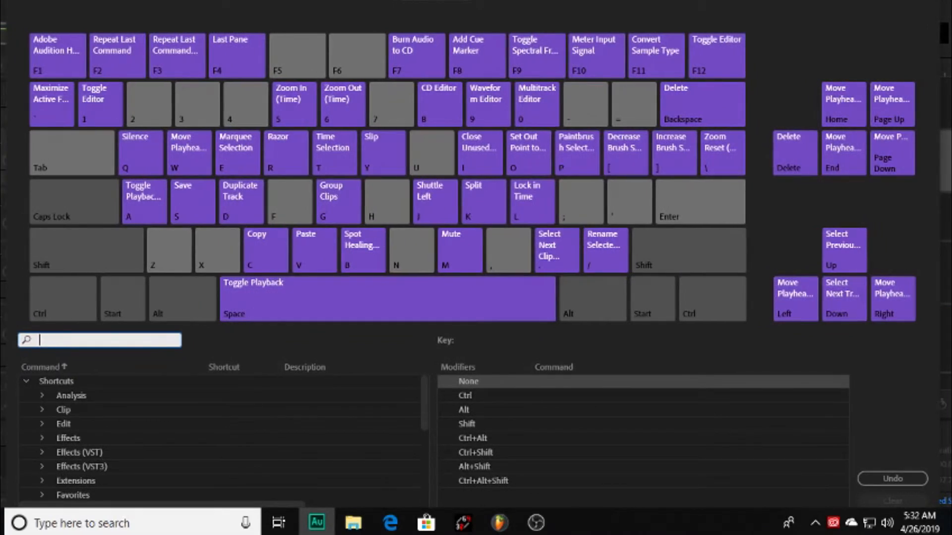
{"action": "left_click_drag", "start_coordinate": [233, 0], "coordinate": [240, 2]}
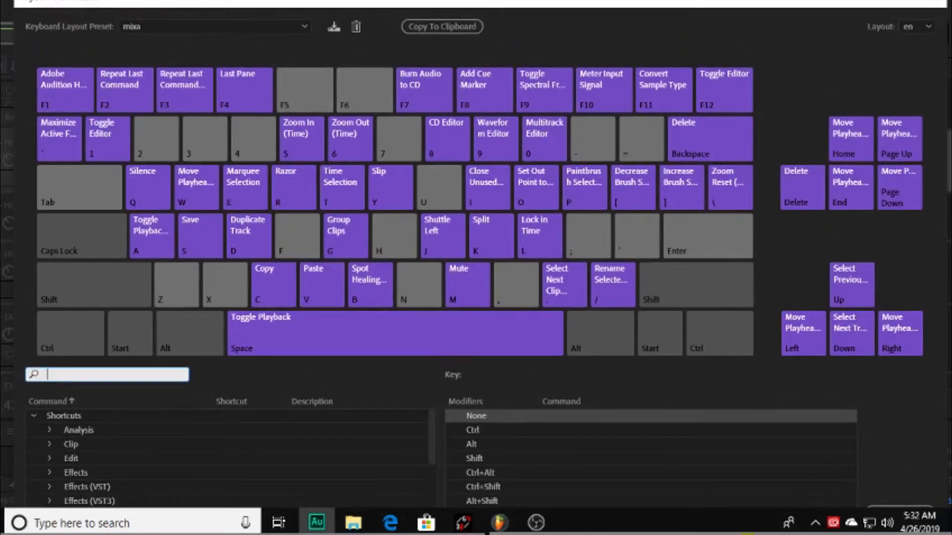
{"action": "left_click_drag", "start_coordinate": [260, 2], "coordinate": [226, 0]}
{"action": "left_click_drag", "start_coordinate": [709, 0], "coordinate": [679, 0]}
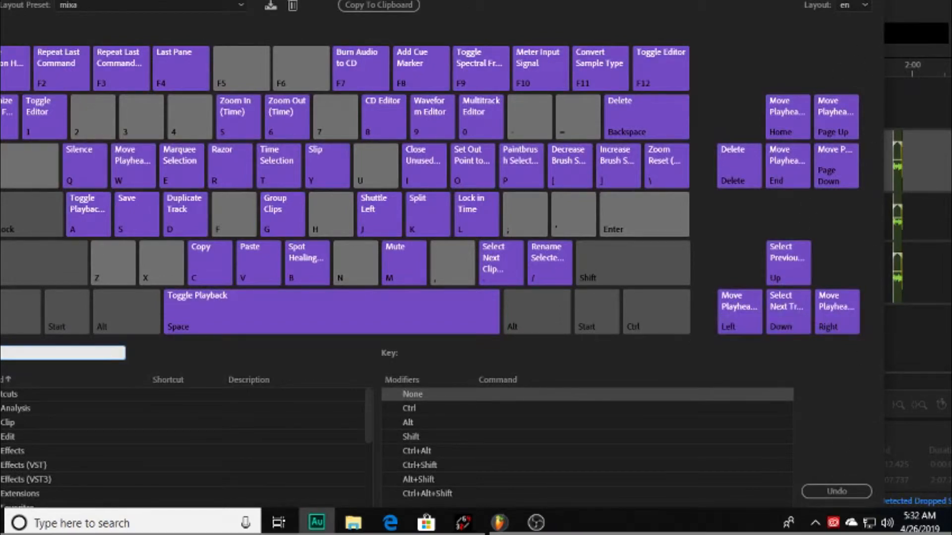
{"action": "left_click_drag", "start_coordinate": [100, 20], "coordinate": [893, 56]}
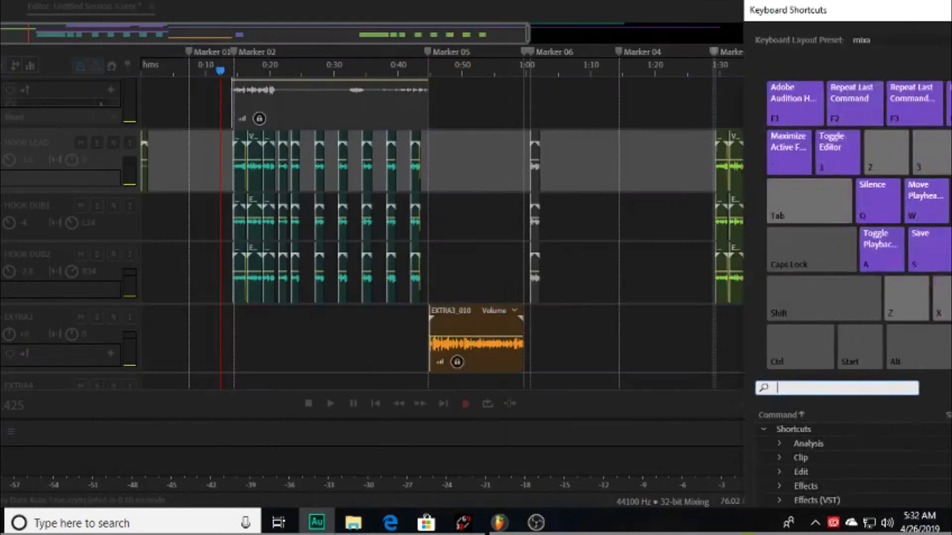
{"action": "key", "text": "Escape"}
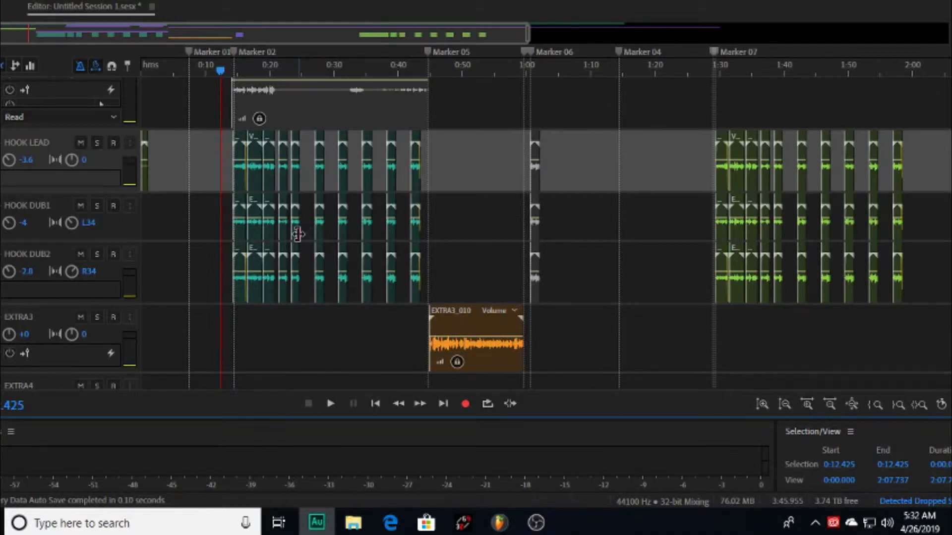
Select the range from about 0:13.5 to 0:26.8 on the hook tracks and magnify its clips in time and track height
{"action": "left_click_drag", "start_coordinate": [228, 156], "coordinate": [312, 163]}
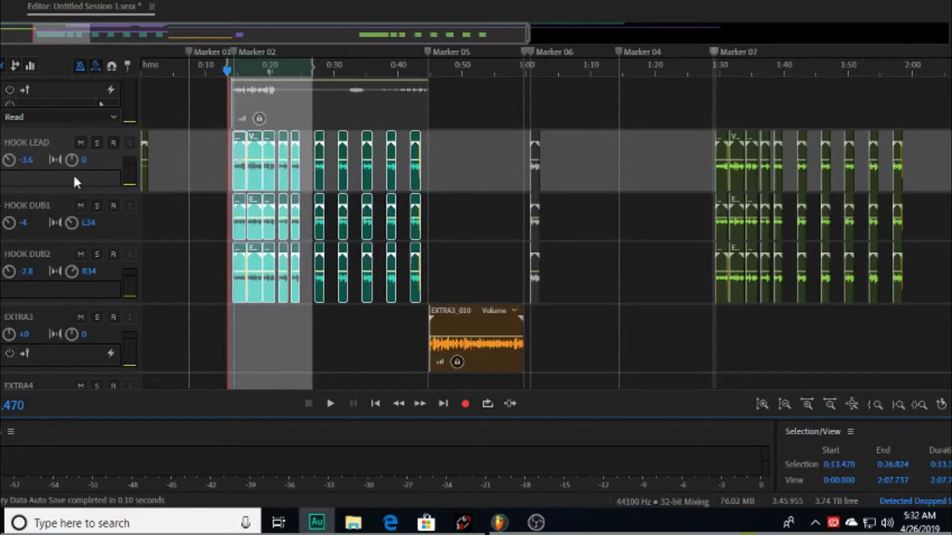
{"action": "key", "text": "equal"}
{"action": "key", "text": "equal"}
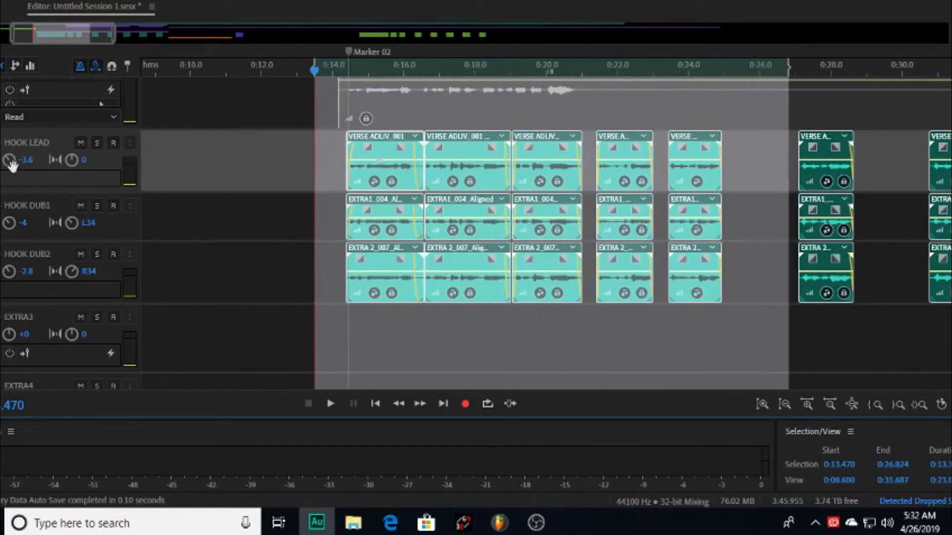
{"action": "key", "text": "alt+equal"}
{"action": "key", "text": "alt+equal"}
{"action": "key", "text": "alt+equal"}
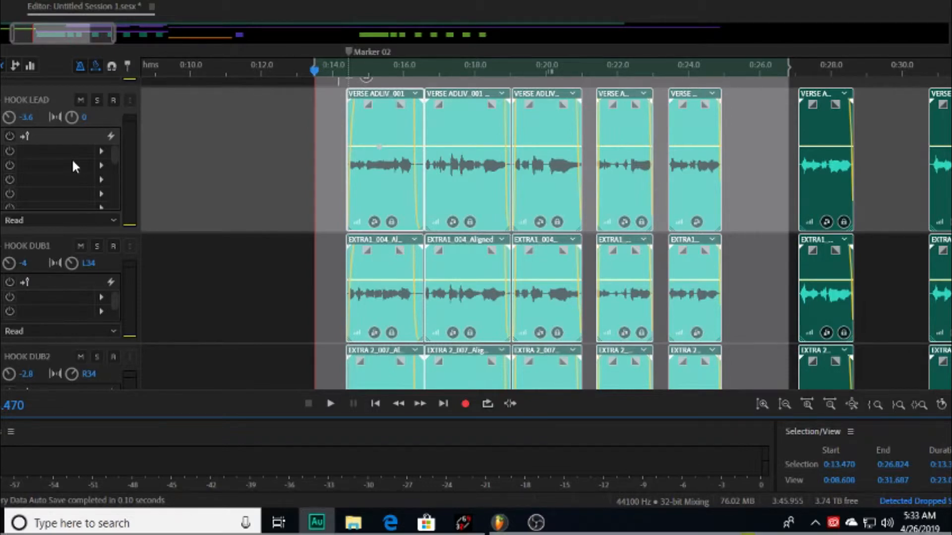
Place the playhead inside the first VERSE ADLIV_001 clip on the HOOK LEAD track, at about 0:15.8
{"action": "left_click", "coordinate": [407, 182]}
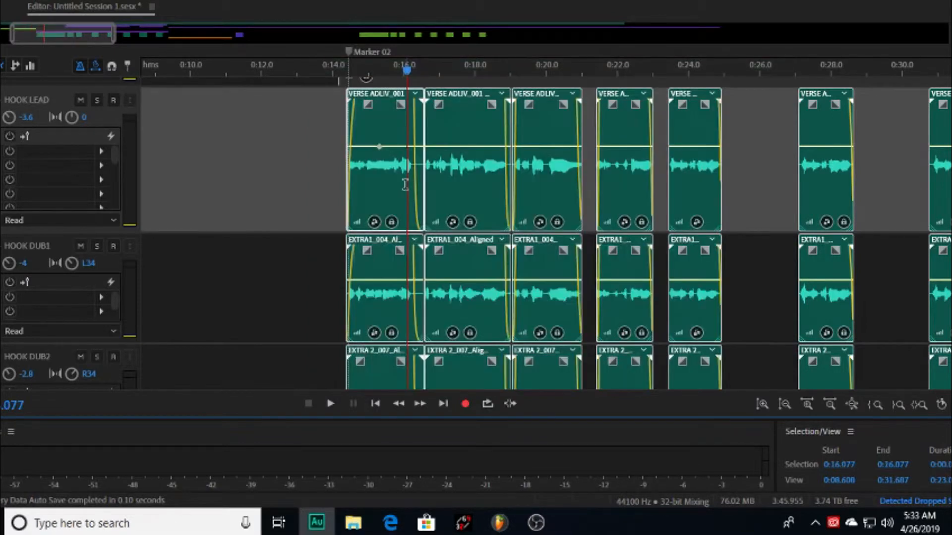
{"action": "right_click", "coordinate": [401, 192]}
{"action": "key", "text": "Escape"}
{"action": "scroll", "coordinate": [292, 40], "scroll_direction": "down", "scroll_amount": 5}
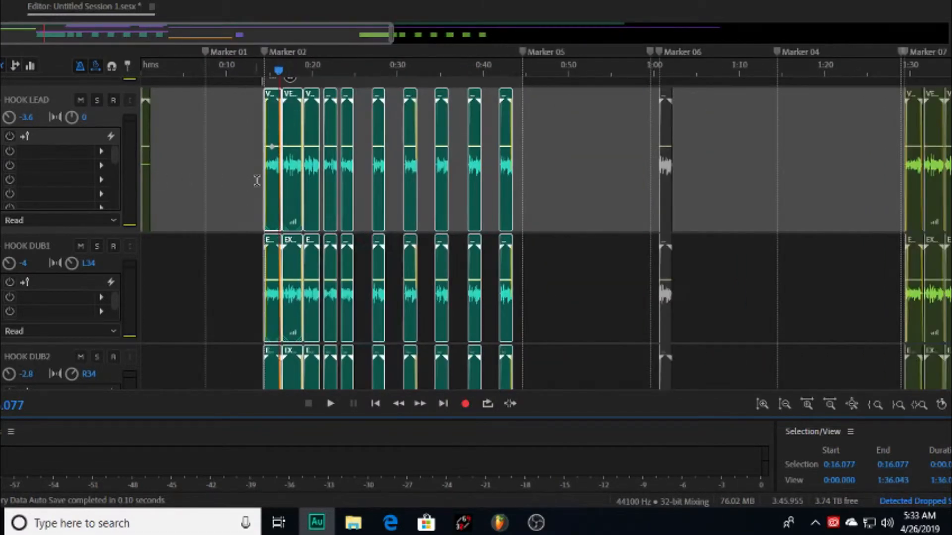
{"action": "key", "text": "="}
{"action": "key", "text": "="}
{"action": "key", "text": "="}
{"action": "key", "text": "="}
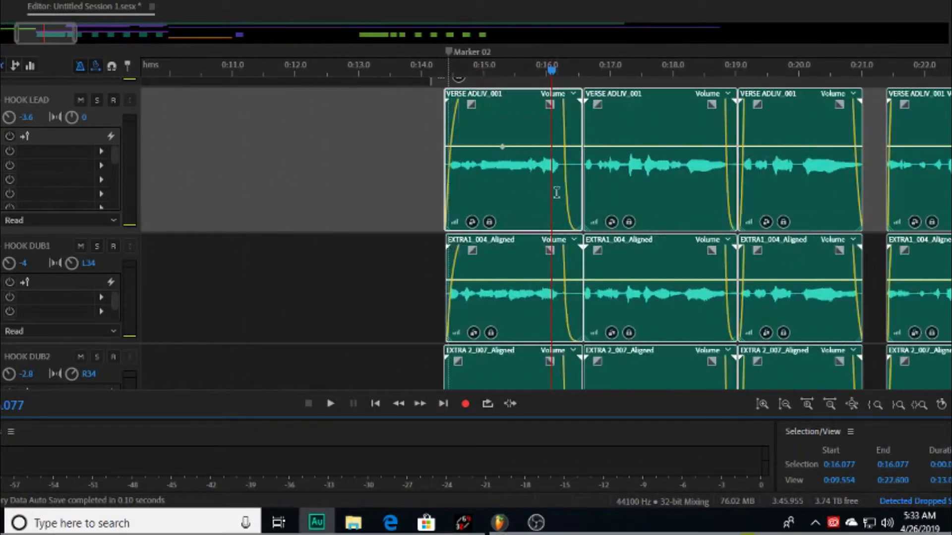
{"action": "left_click", "coordinate": [503, 201]}
{"action": "left_click", "coordinate": [531, 193]}
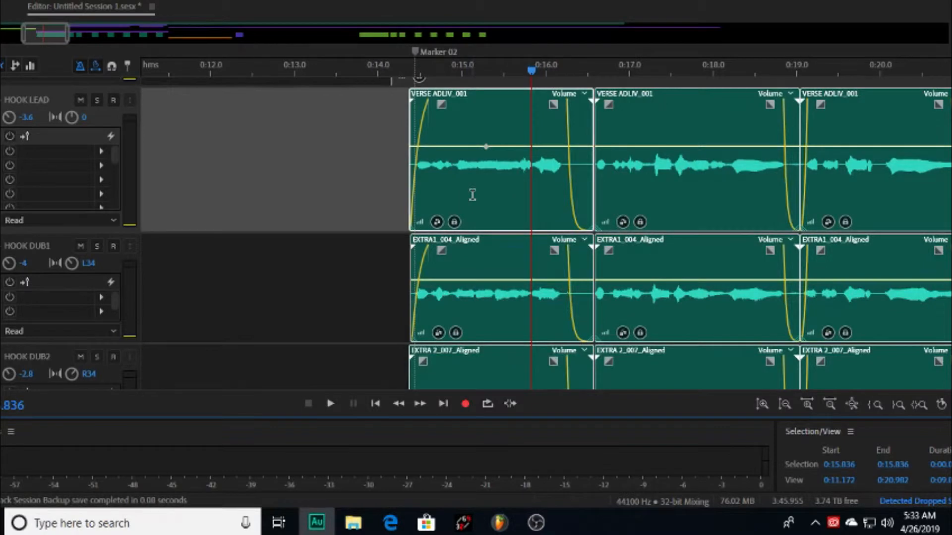
Ungroup and regroup the selected hook clips several times, leaving them grouped
{"action": "key", "text": "ctrl+g"}
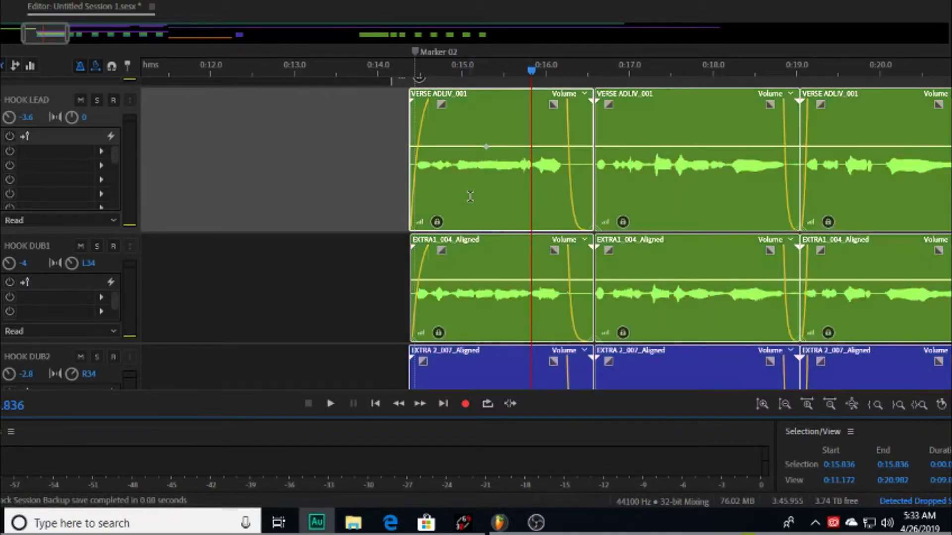
{"action": "key", "text": "ctrl+z"}
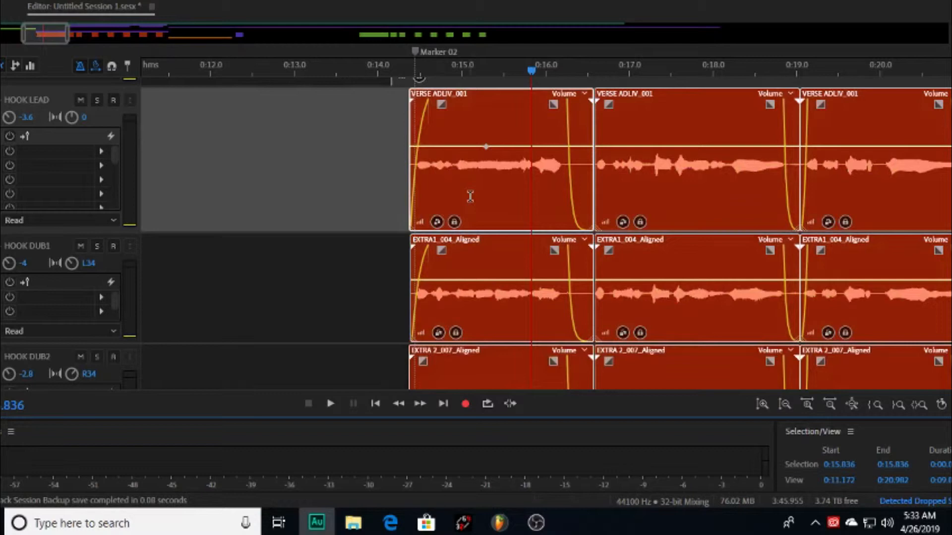
{"action": "key", "text": "ctrl+g"}
{"action": "key", "text": "ctrl+g"}
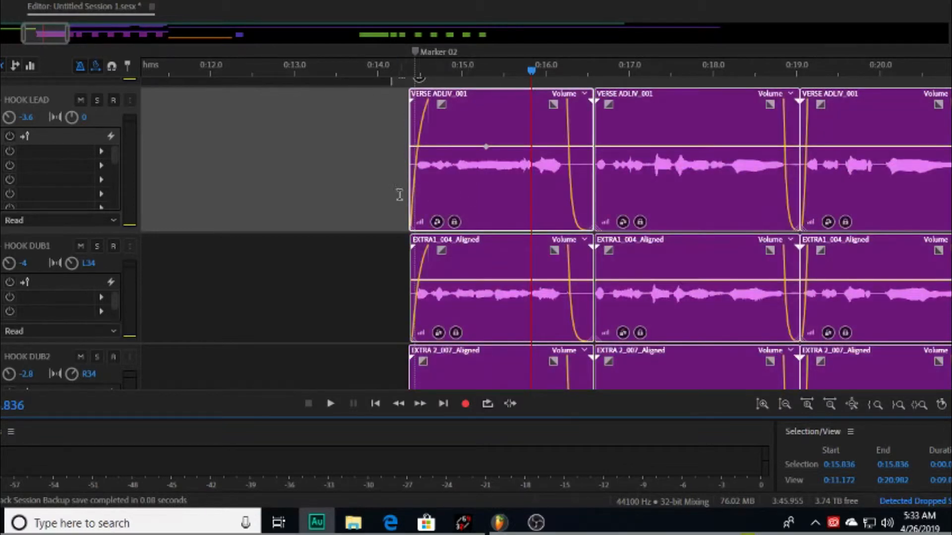
Deselect the hook clips, reselect the group through the first VERSE ADLIV_001 clip at about 0:15.4, and ungroup and regroup it
{"action": "left_click", "coordinate": [374, 189]}
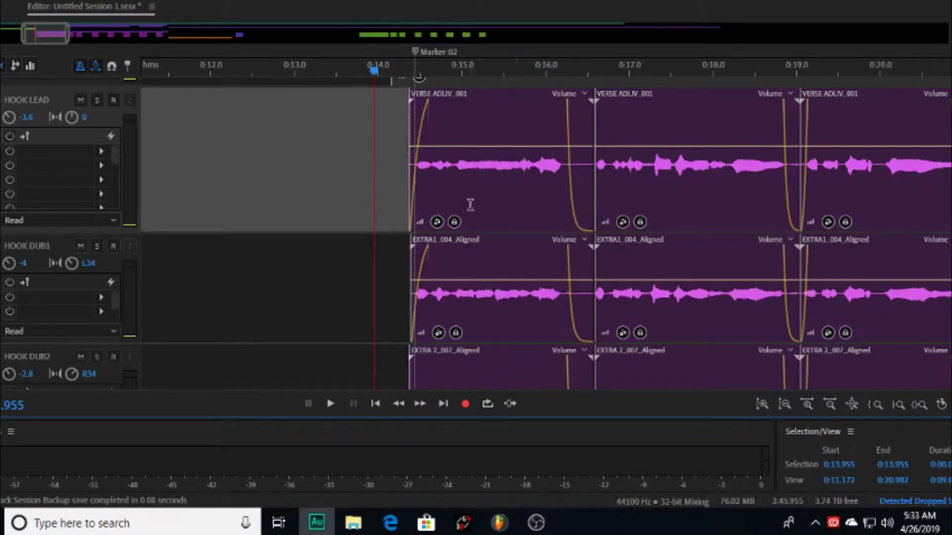
{"action": "left_click", "coordinate": [494, 185]}
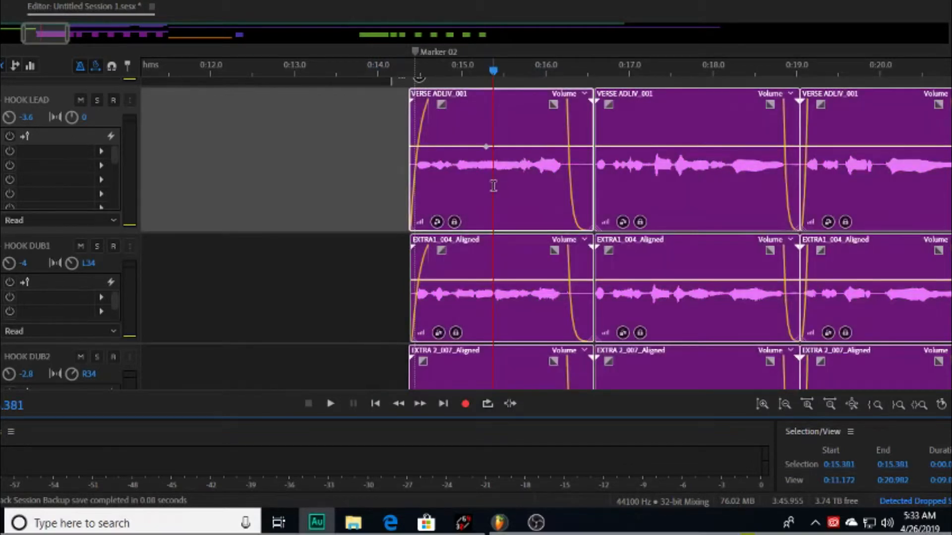
{"action": "key", "text": "ctrl+g"}
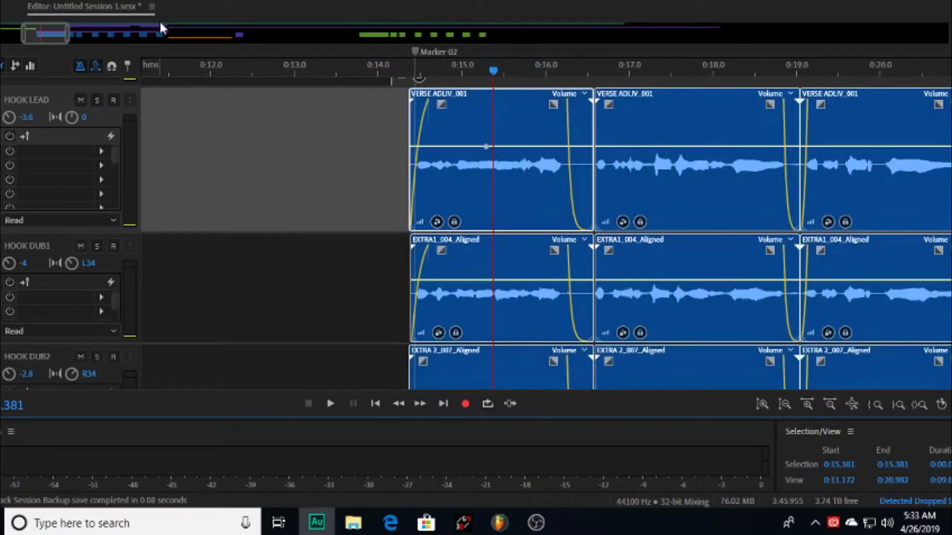
{"action": "left_click", "coordinate": [13, 2]}
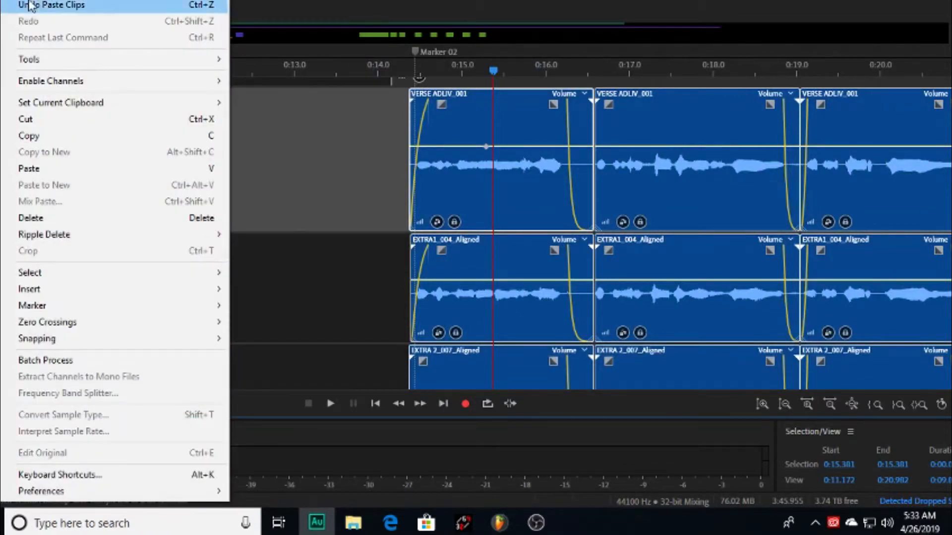
{"action": "left_click", "coordinate": [439, 139]}
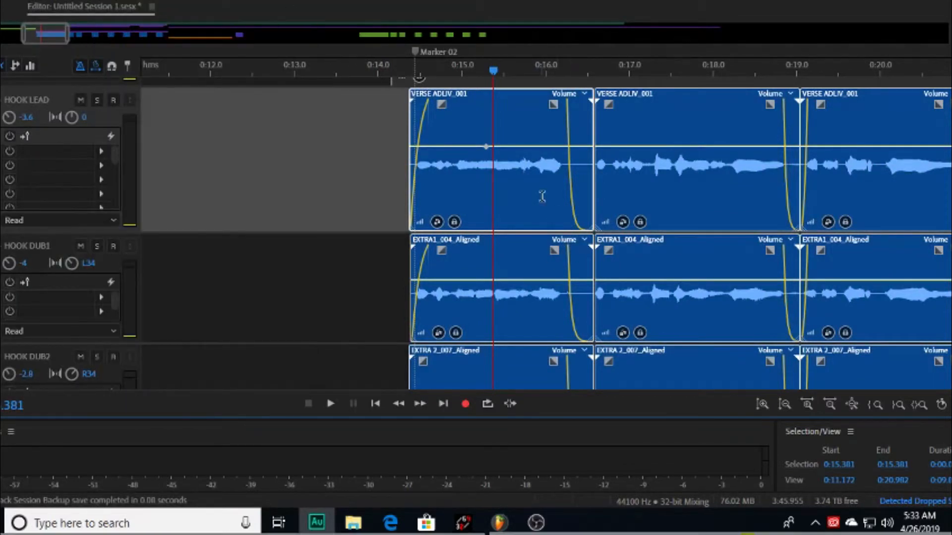
{"action": "right_click", "coordinate": [542, 196]}
{"action": "left_click", "coordinate": [580, 56]}
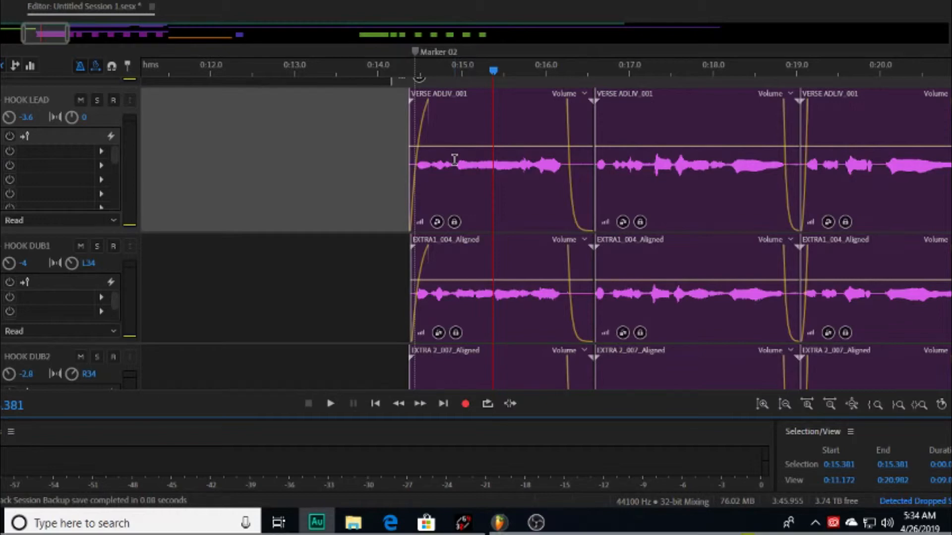
Select the grouped hook clips through the first VERSE ADLIV_001 clip at about 0:15.5 and mute them
{"action": "left_click", "coordinate": [504, 196]}
{"action": "key", "text": "ctrl+a"}
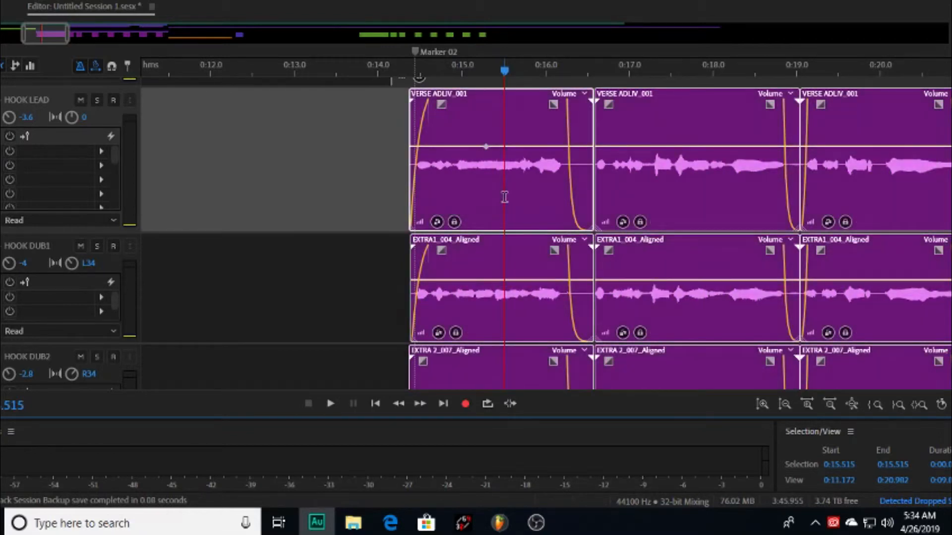
{"action": "key", "text": "ctrl+m"}
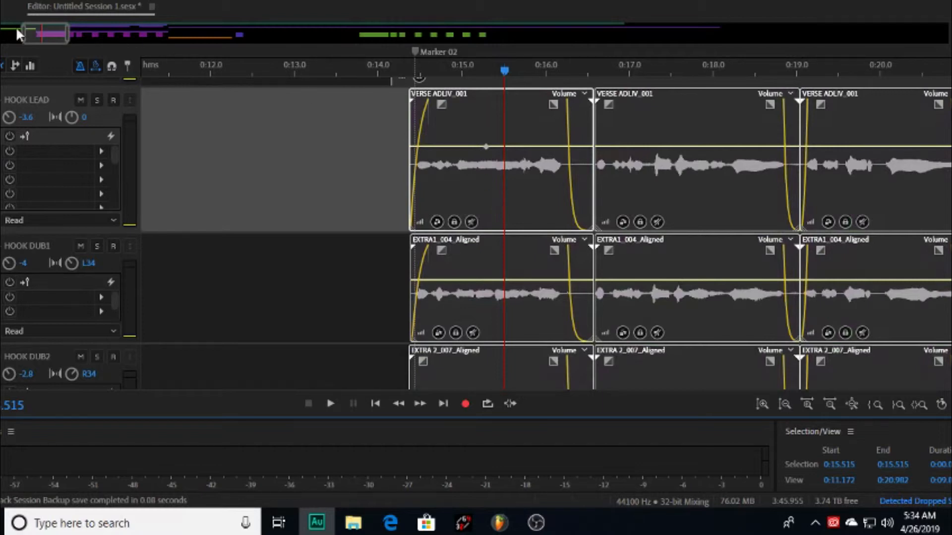
Open the keyboard shortcuts editor and review the key assignments of the mixa layout
{"action": "left_click", "coordinate": [11, 3]}
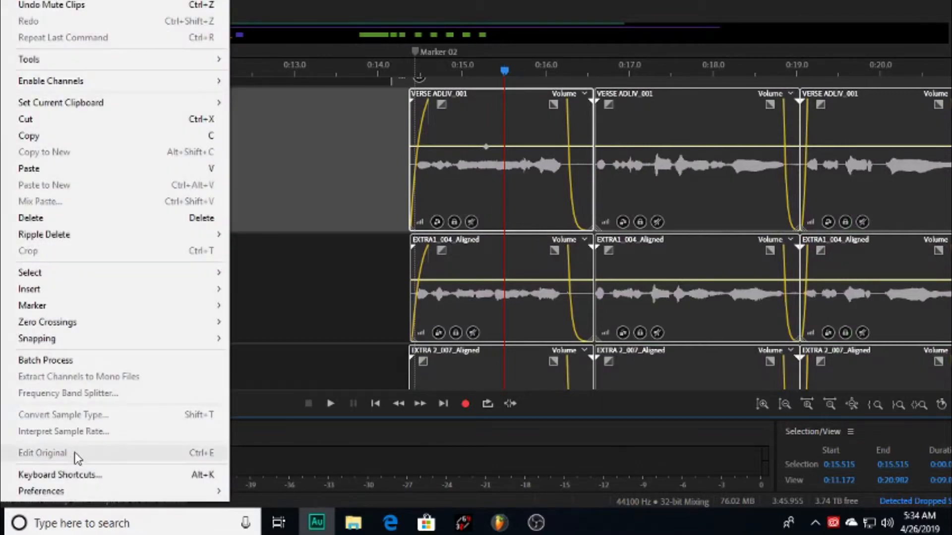
{"action": "left_click", "coordinate": [92, 480]}
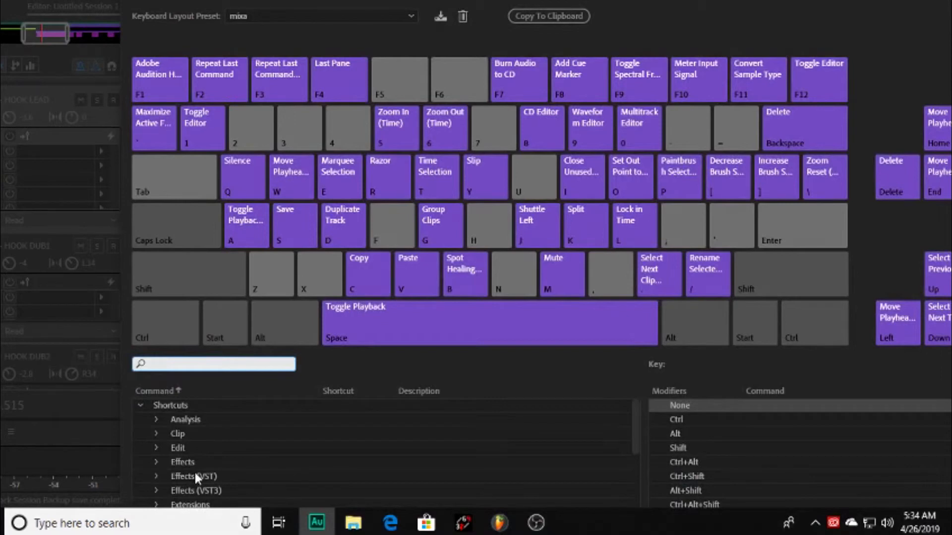
{"action": "scroll", "coordinate": [188, 473], "scroll_direction": "down", "scroll_amount": 3}
{"action": "scroll", "coordinate": [190, 473], "scroll_direction": "up", "scroll_amount": 3}
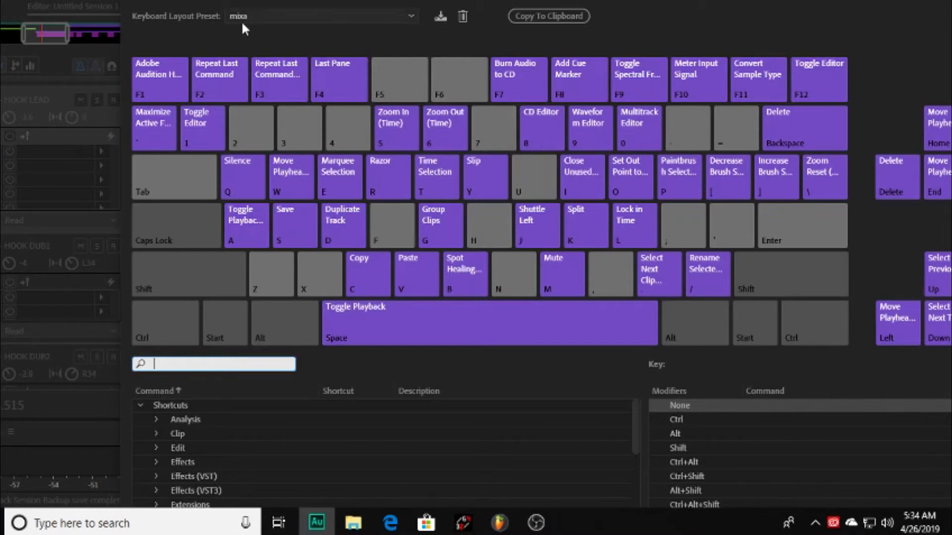
Try to save the current keyboard layout under the preset name mixa, declining to overwrite the existing set
{"action": "left_click", "coordinate": [441, 17]}
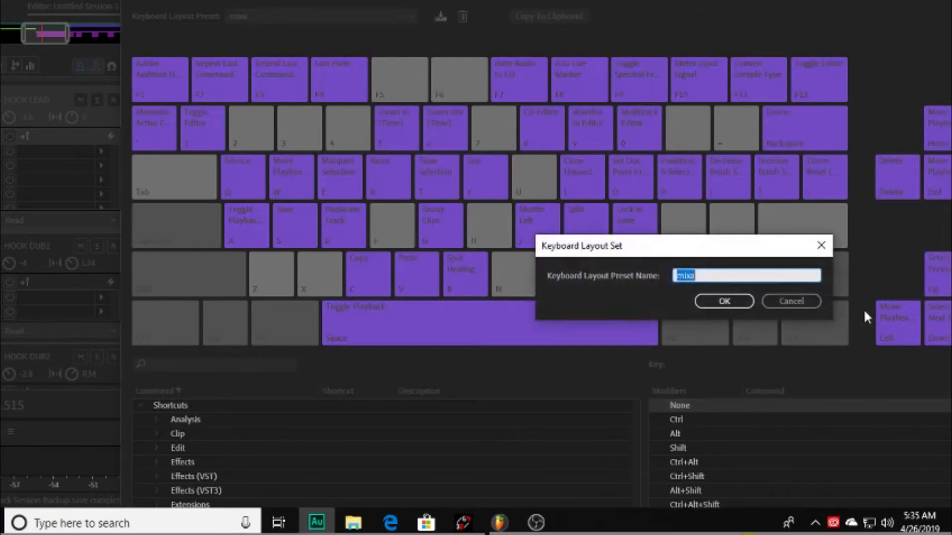
{"action": "left_click", "coordinate": [729, 302]}
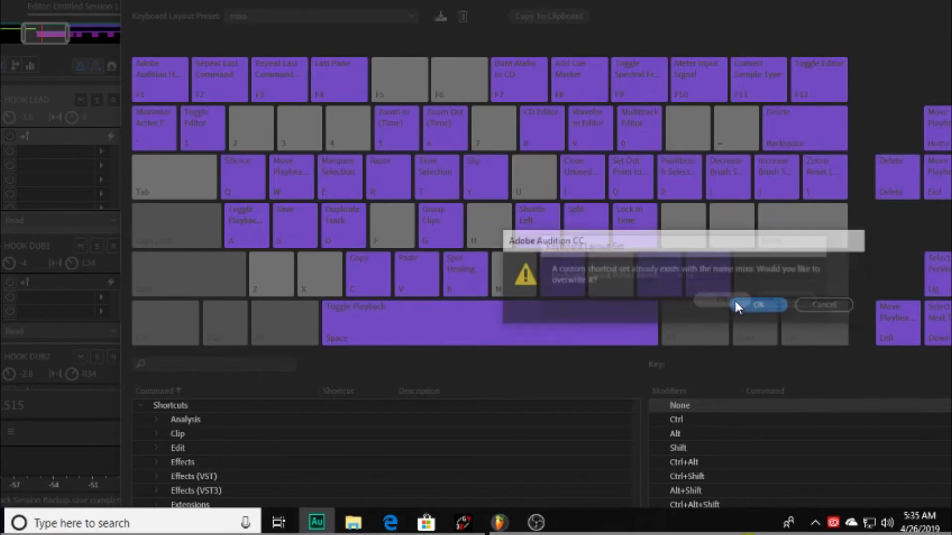
{"action": "left_click", "coordinate": [844, 308]}
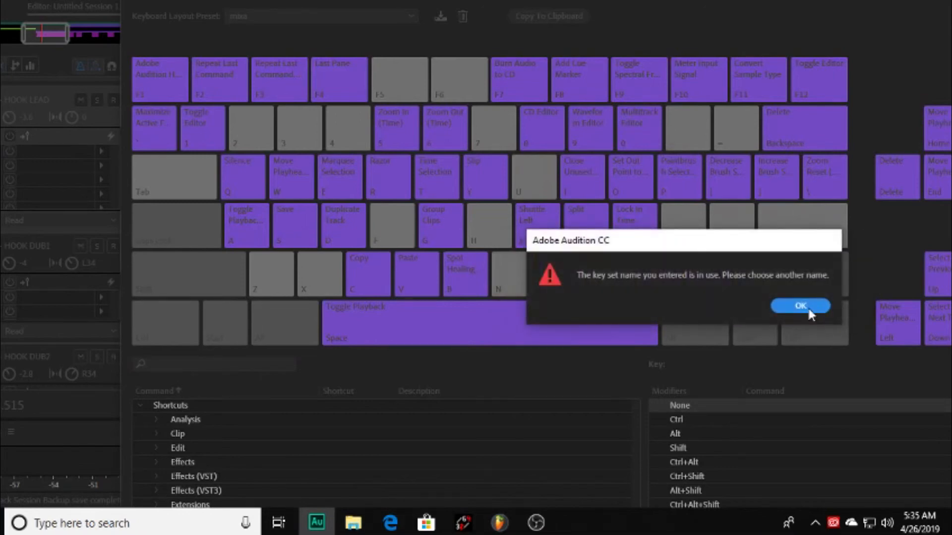
{"action": "left_click", "coordinate": [807, 306]}
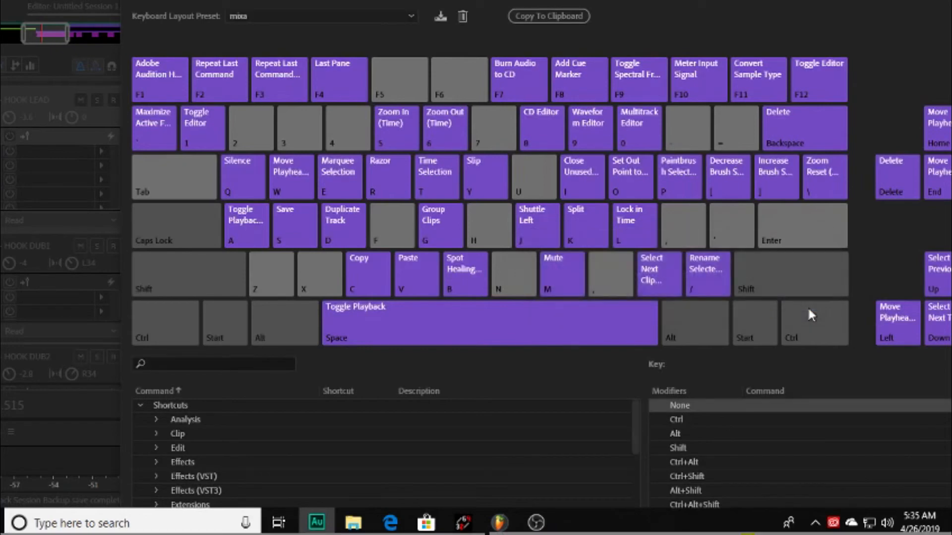